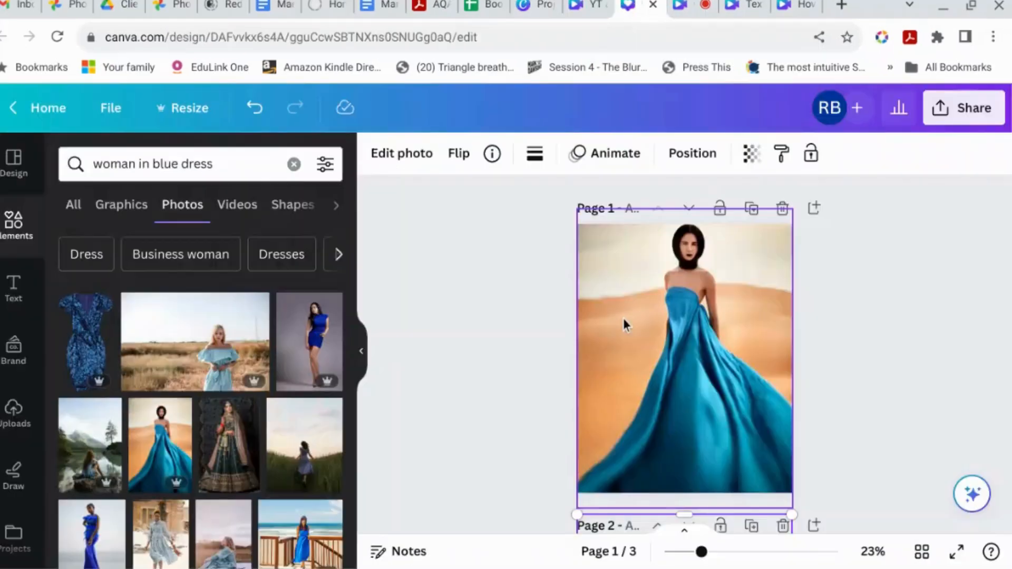
- Open the blank 1080 x 1350 px design and search its photo elements for "woman in blue dress"
scroll(624, 323, "down", 5)
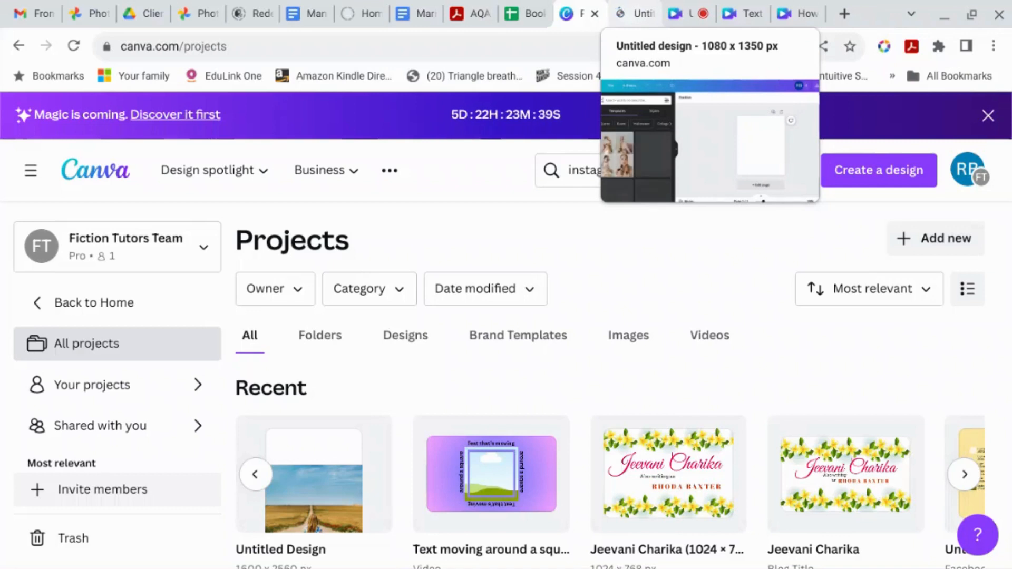
left_click(627, 17)
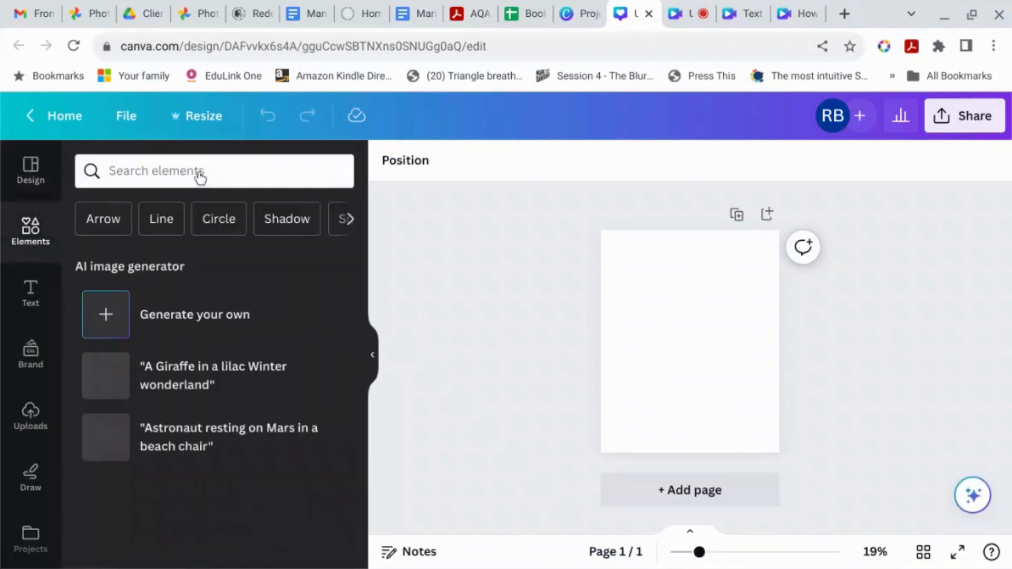
left_click(198, 172)
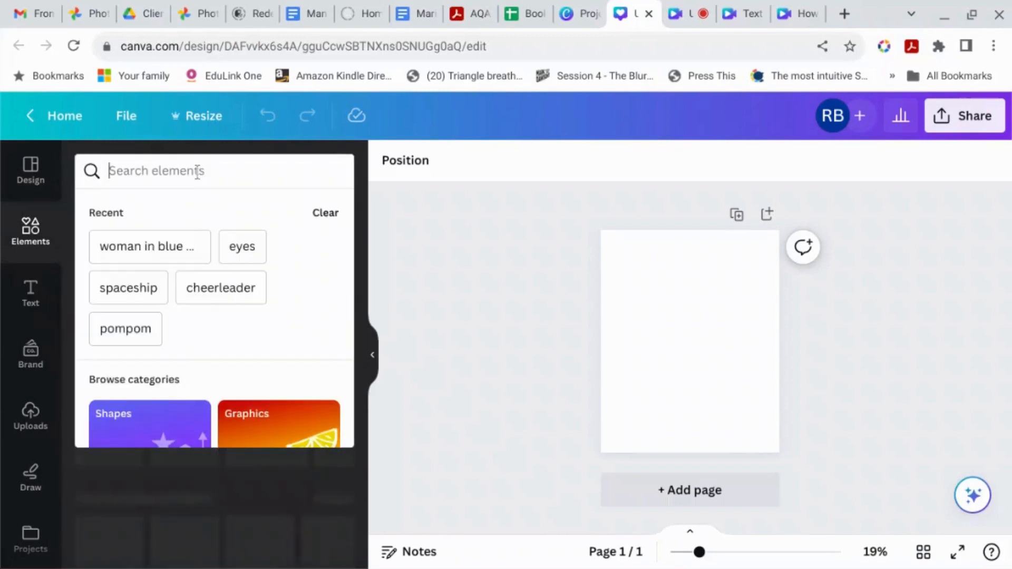
type("woman in blue dress")
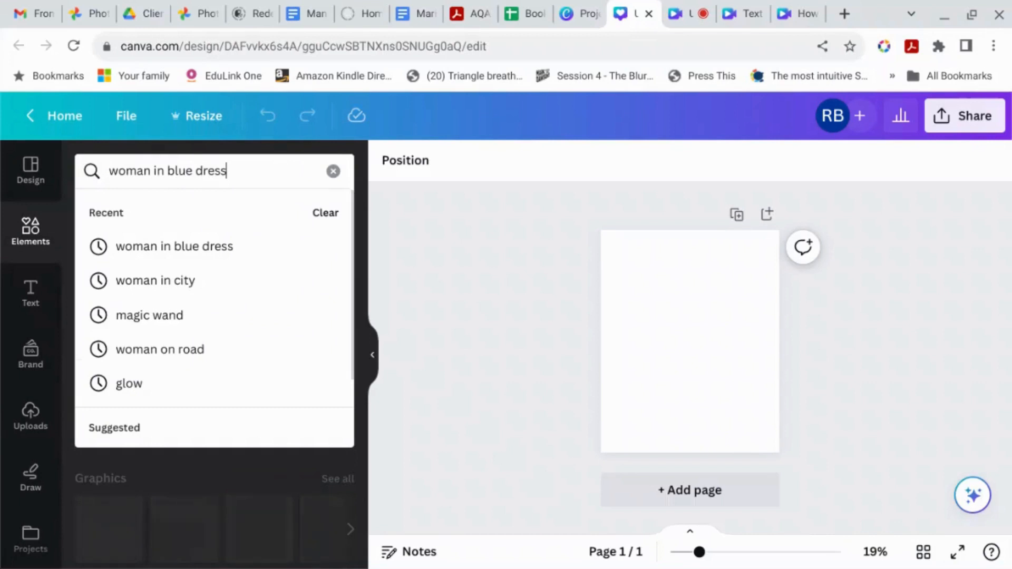
key("Return")
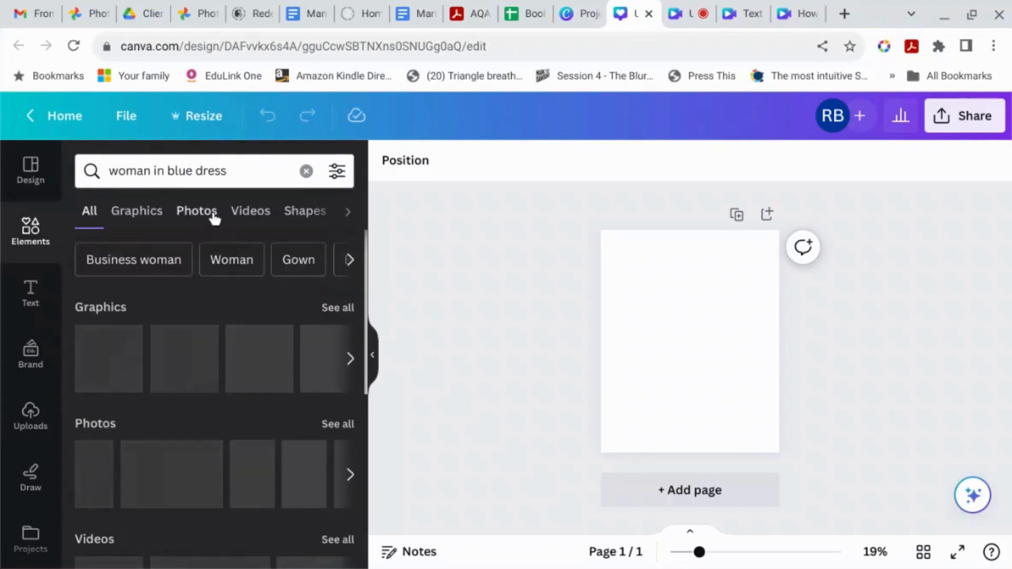
left_click(213, 220)
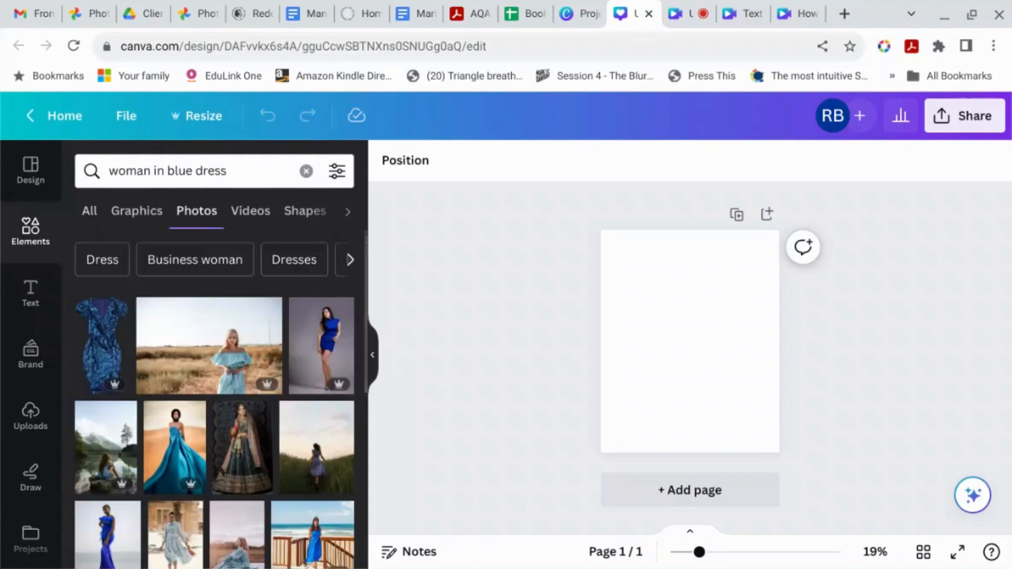
- Add the photo of the woman in the long teal gown in the desert and enlarge it to cover most of the page
left_click(183, 472)
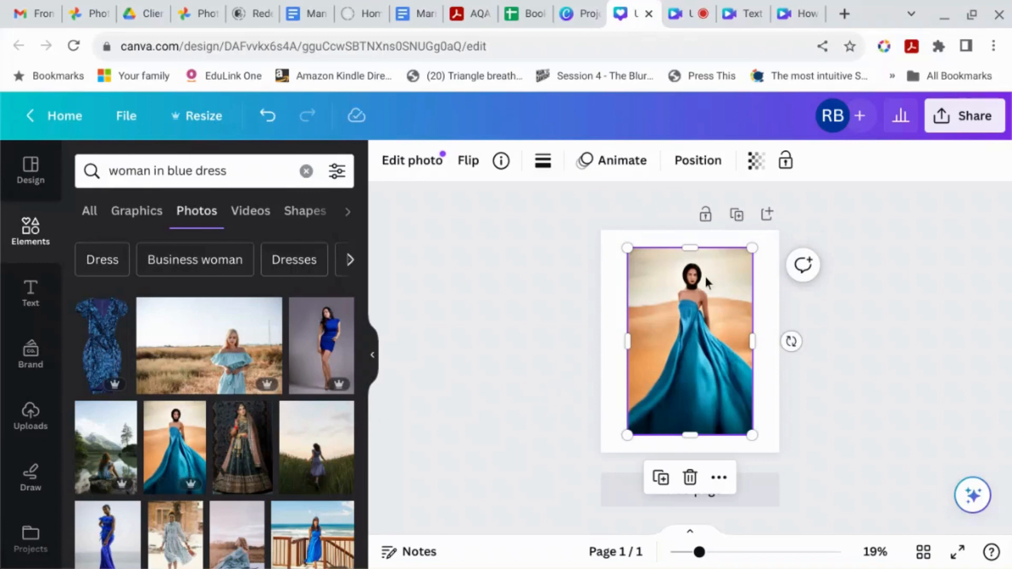
left_click_drag(757, 242, 772, 218)
left_click_drag(633, 434, 583, 456)
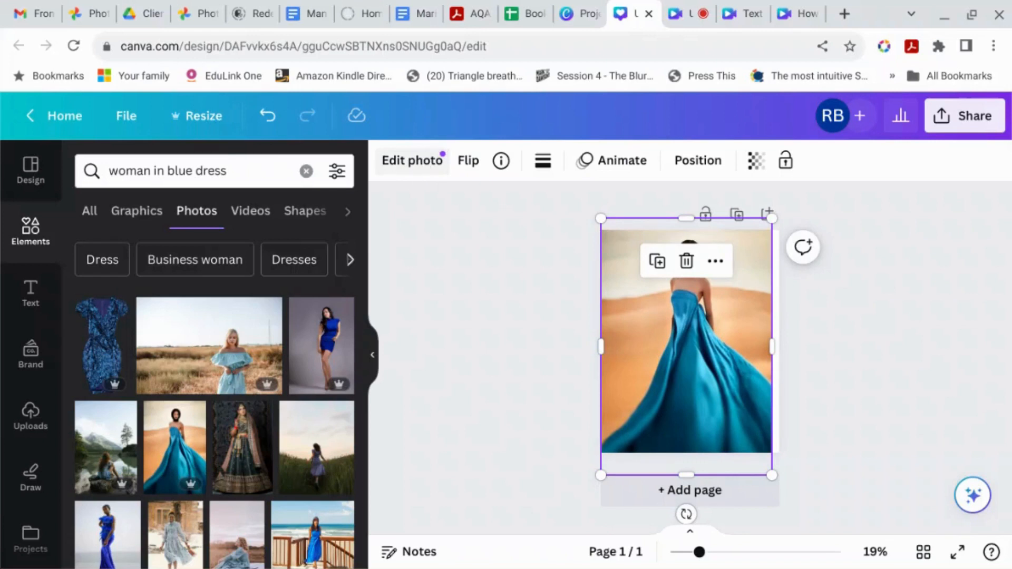
- Recolour the dress purple by editing the photo's #1a8aad colour and setting its hue to 44
left_click(416, 168)
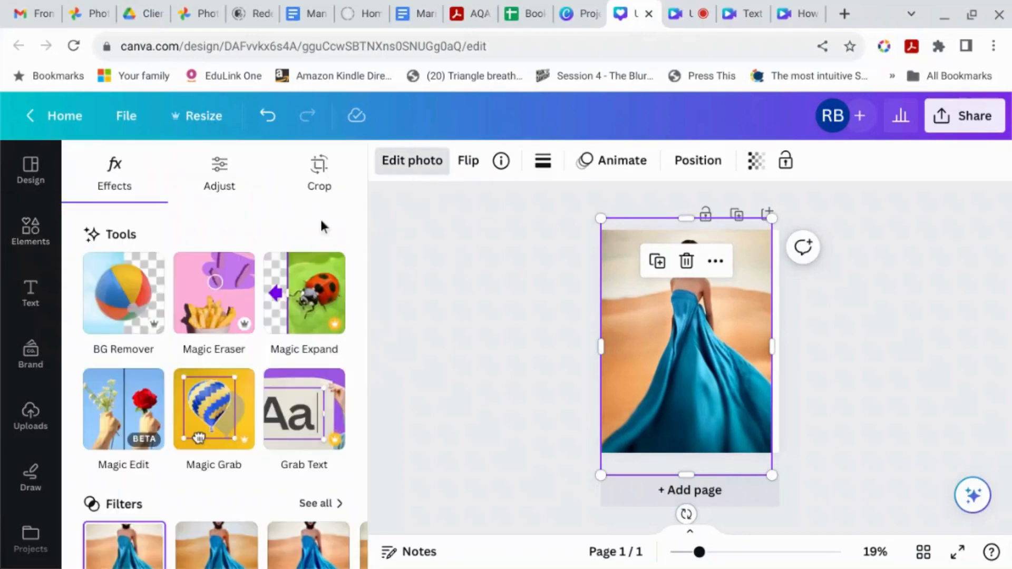
left_click(238, 177)
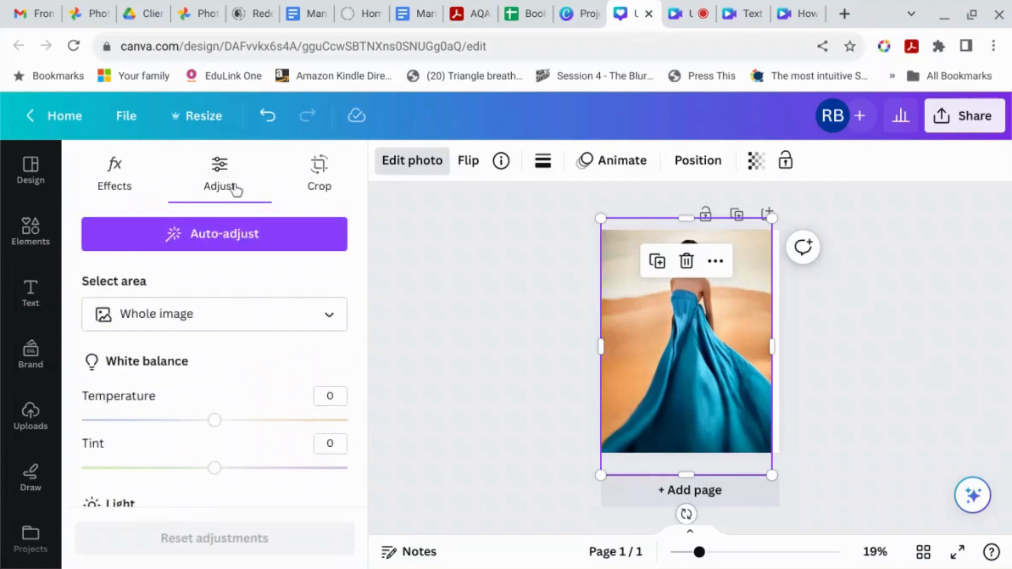
scroll(236, 295, "down", 5)
scroll(236, 293, "down", 8)
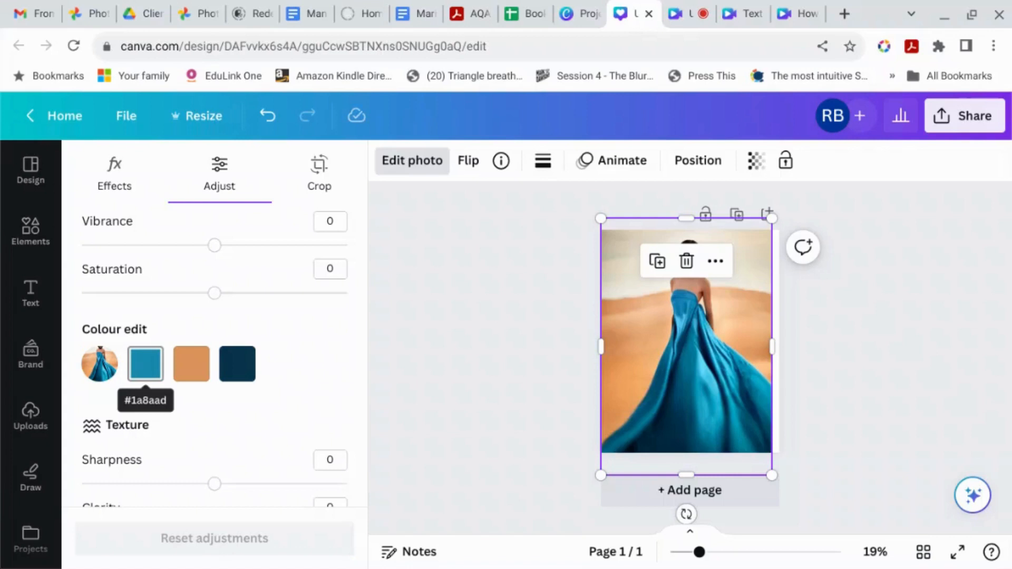
left_click(150, 371)
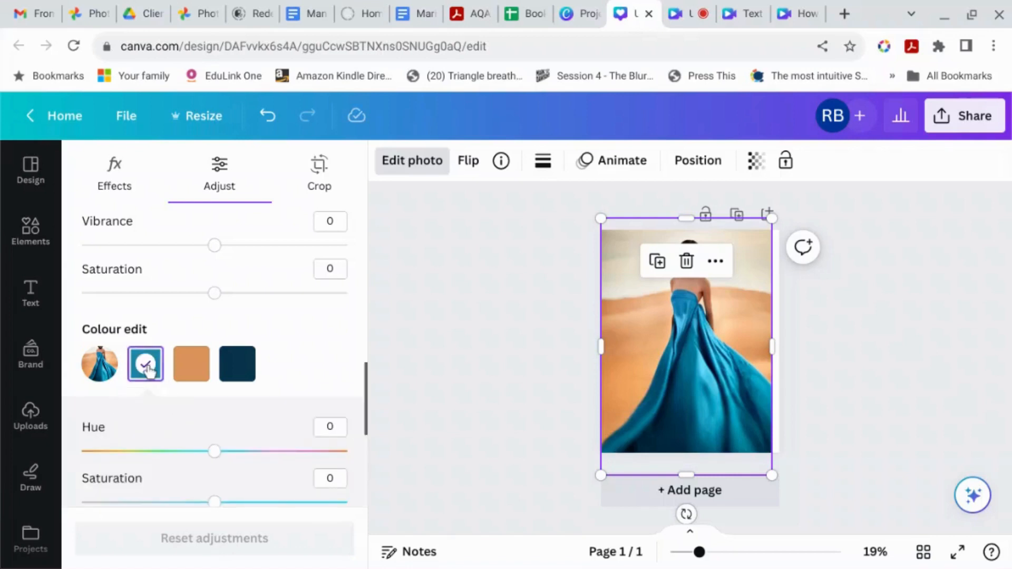
left_click(215, 452)
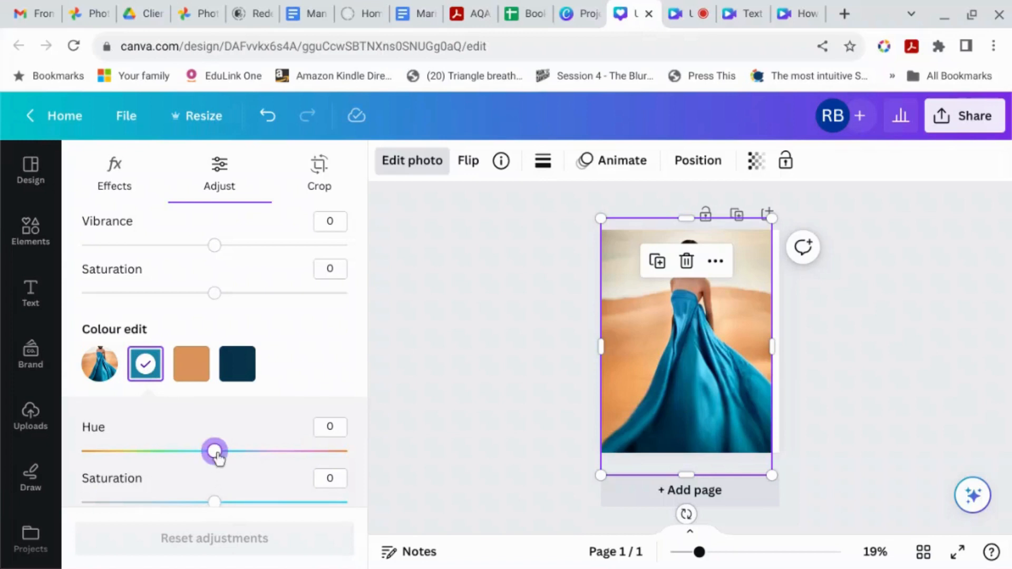
left_click(273, 452)
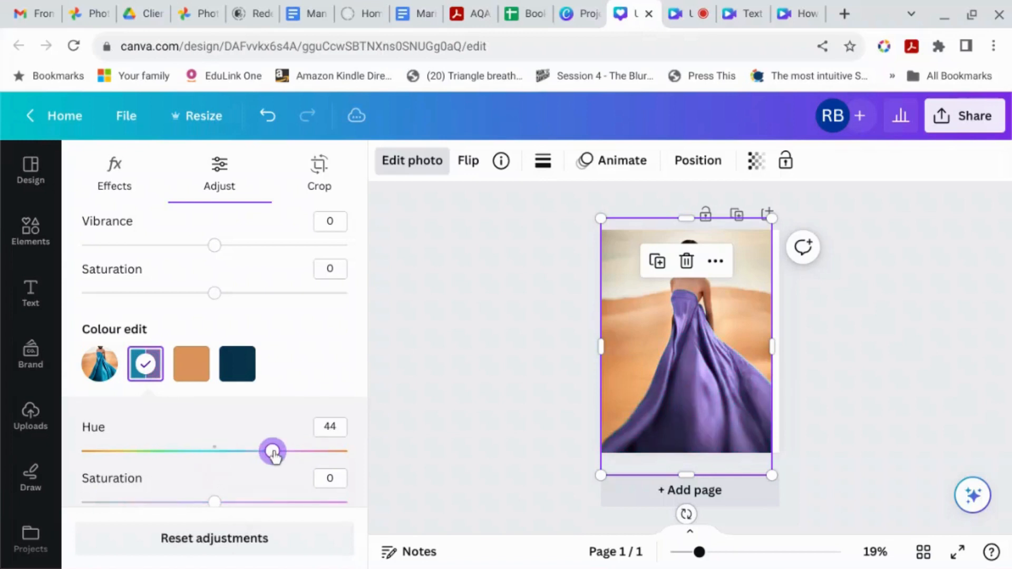
- Set the dress colour's saturation to 54 and its brightness to -2
left_click_drag(214, 504, 288, 509)
scroll(241, 473, "down", 2)
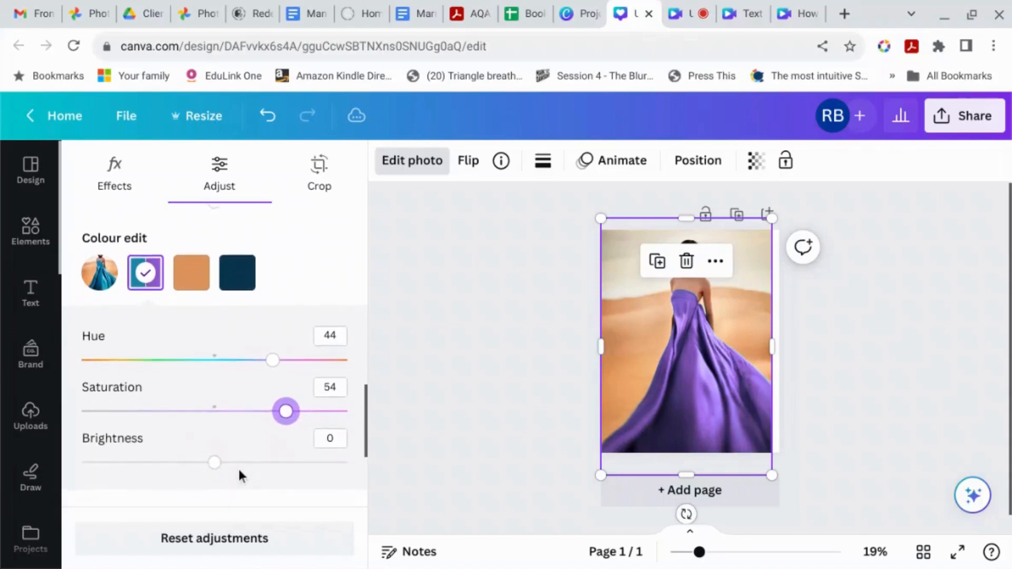
left_click(217, 462)
left_click_drag(239, 467, 214, 472)
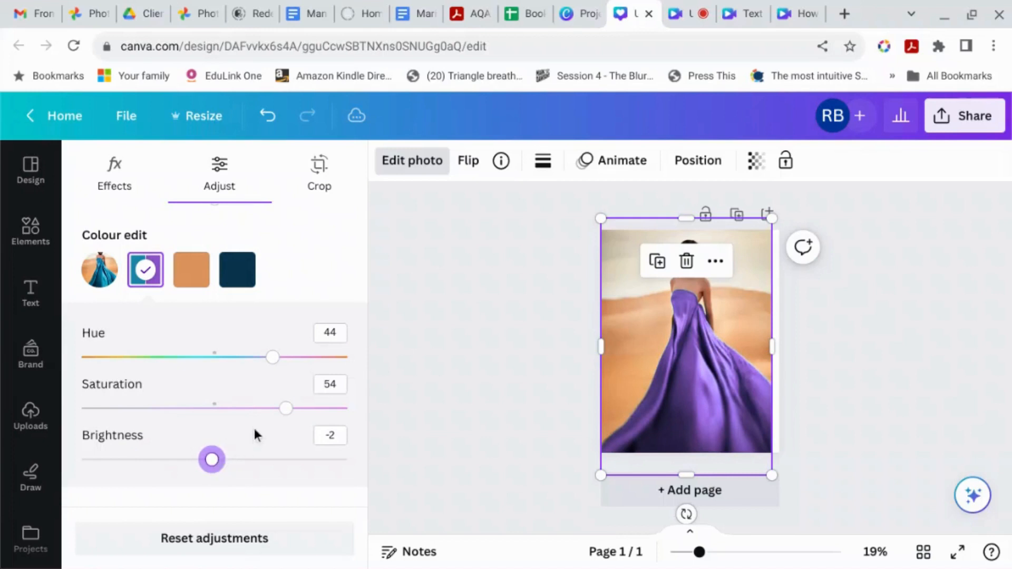
- Set the photo's texture sharpness to 37
scroll(264, 422, "down", 1)
scroll(343, 445, "down", 3)
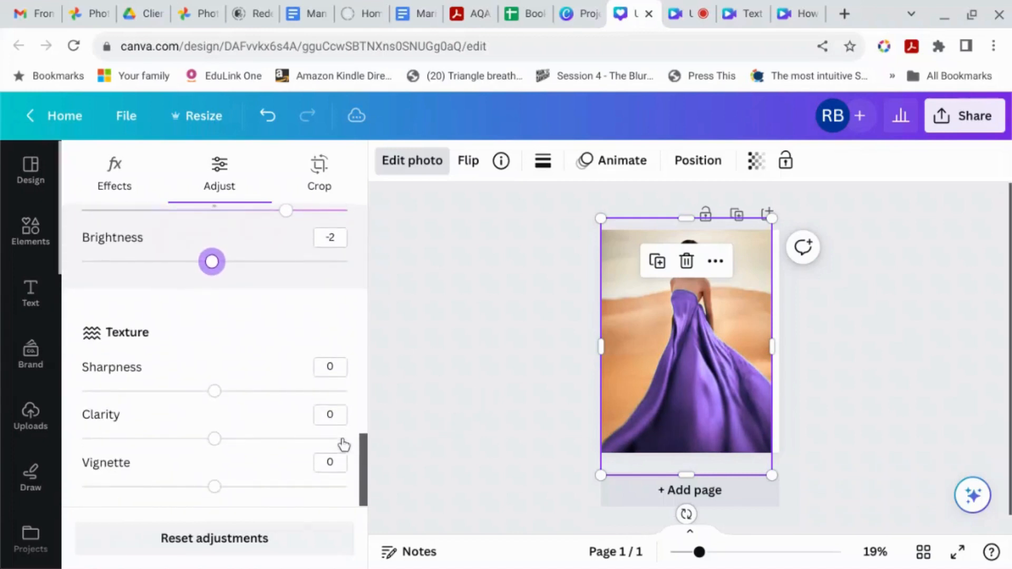
left_click_drag(235, 395, 262, 393)
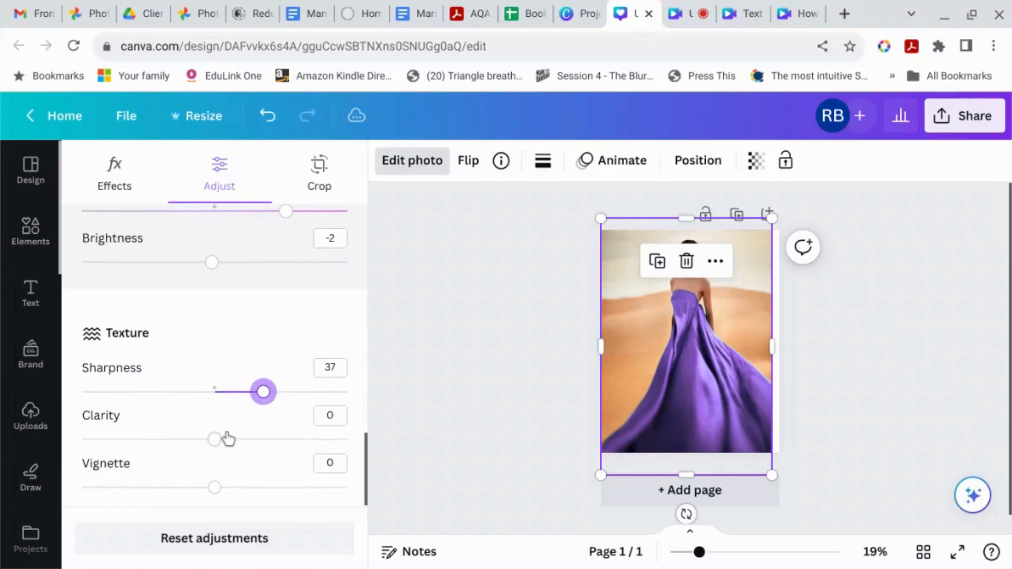
- Set the photo's adjustment area to Foreground and leave photo editing
scroll(228, 439, "up", 5)
scroll(228, 439, "up", 5)
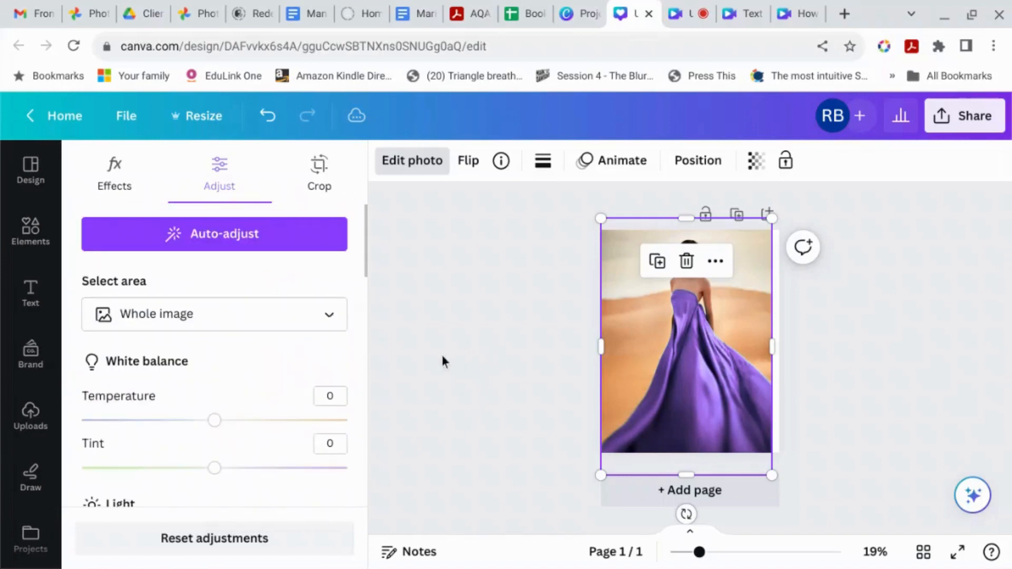
left_click(337, 323)
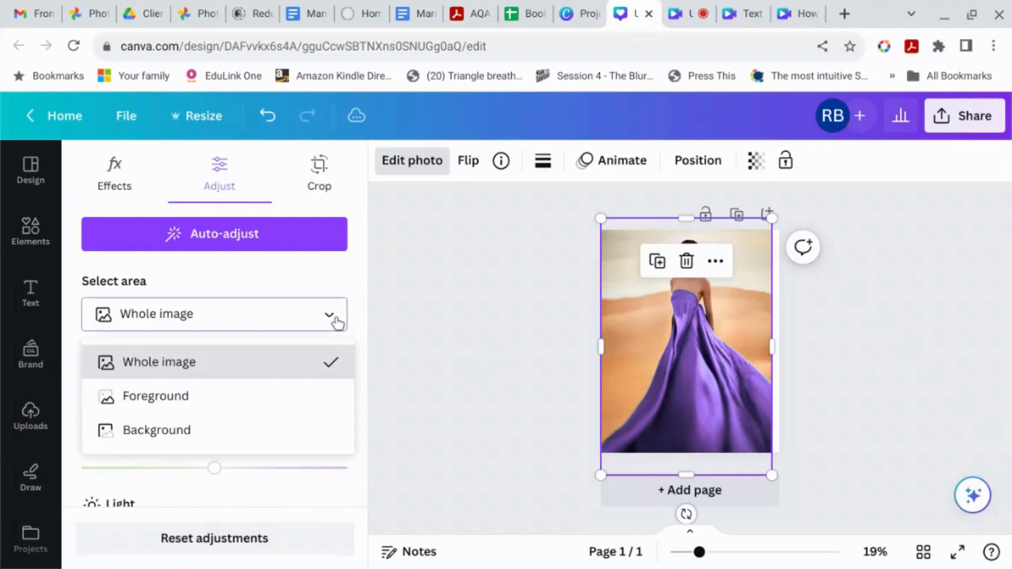
left_click(260, 401)
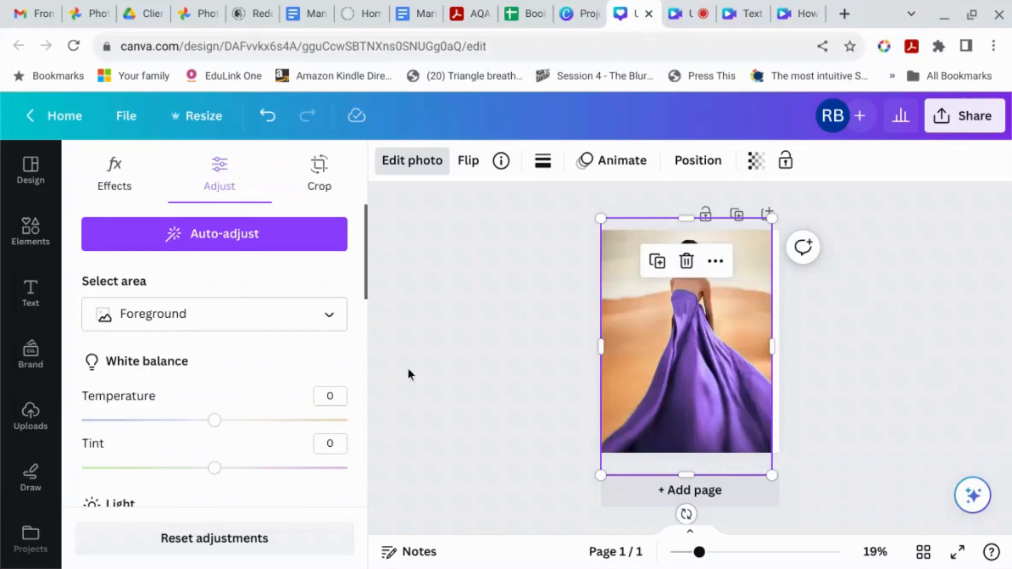
left_click(442, 372)
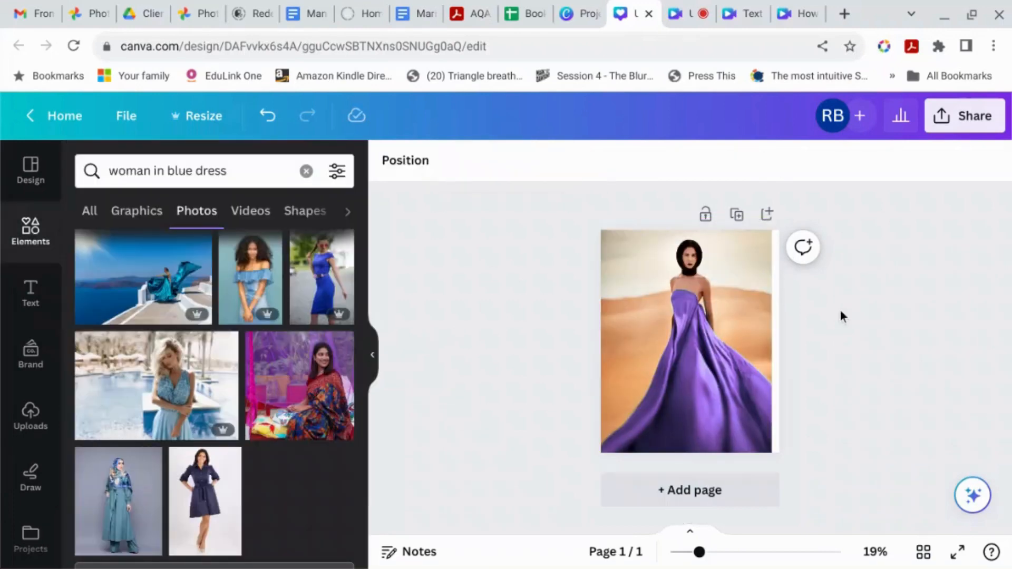
- Add another copy of the original teal gown photo to page 1 and create a blank second page
scroll(290, 434, "up", 10)
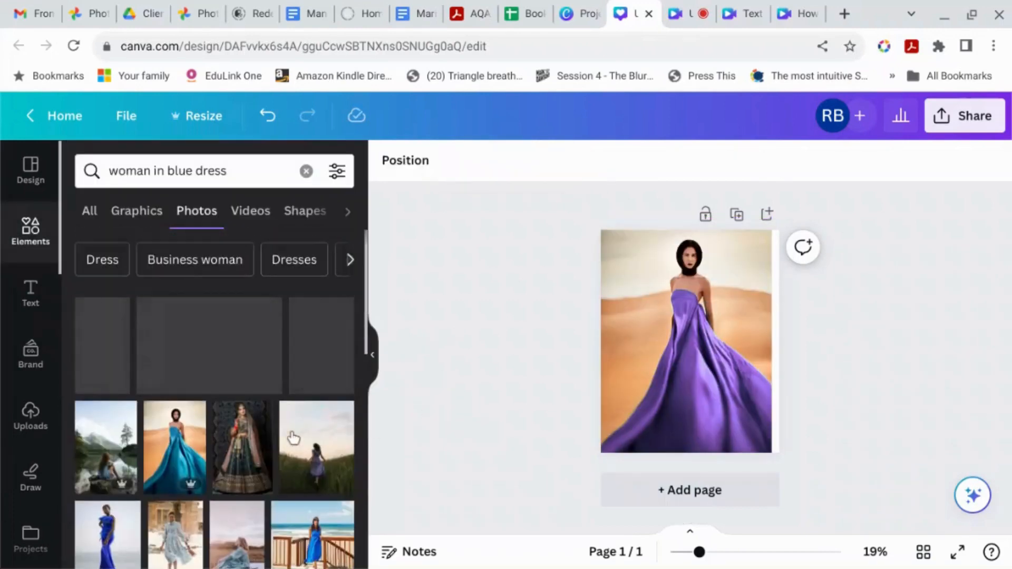
left_click(165, 487)
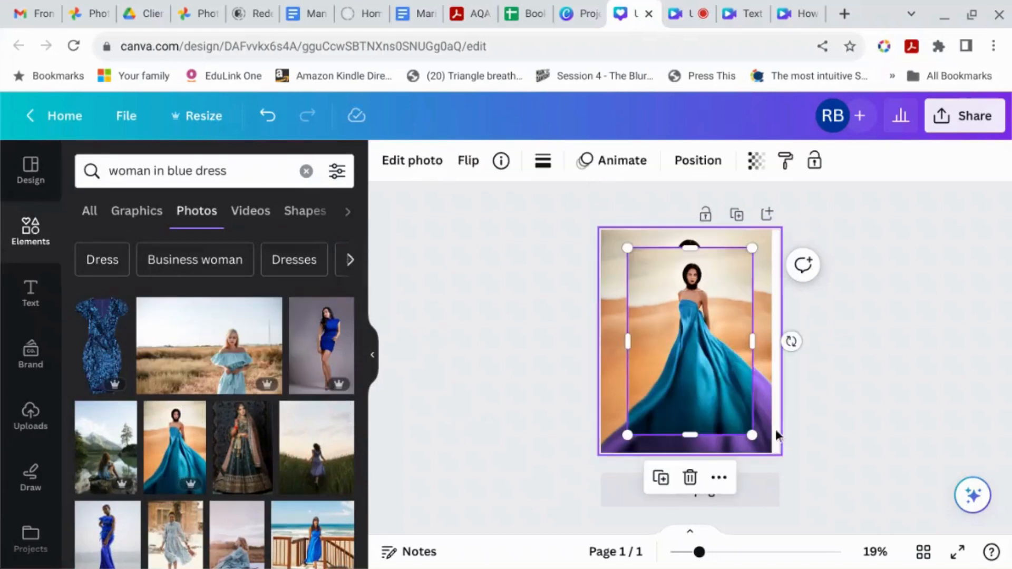
left_click_drag(734, 392, 816, 360)
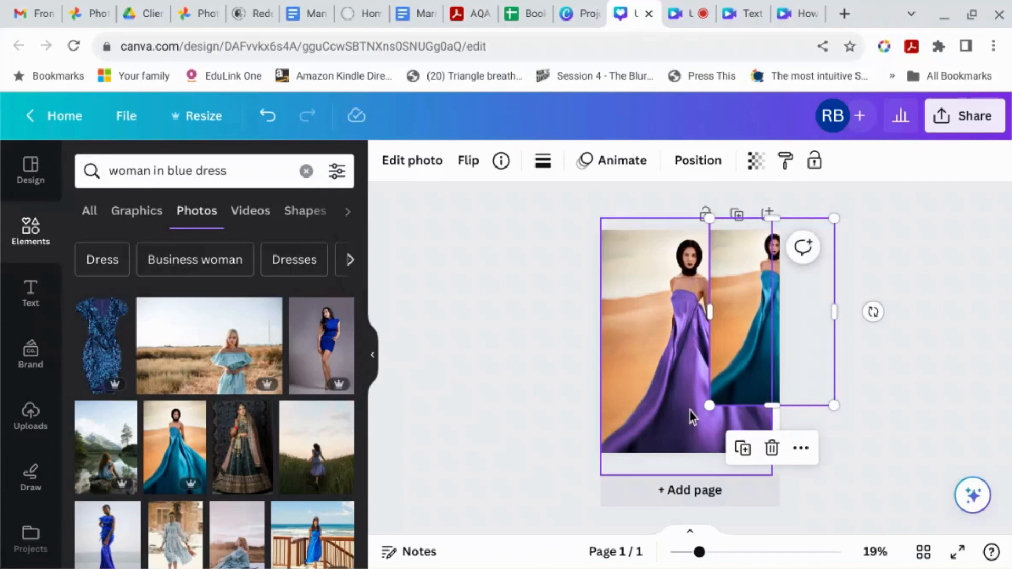
left_click(673, 494)
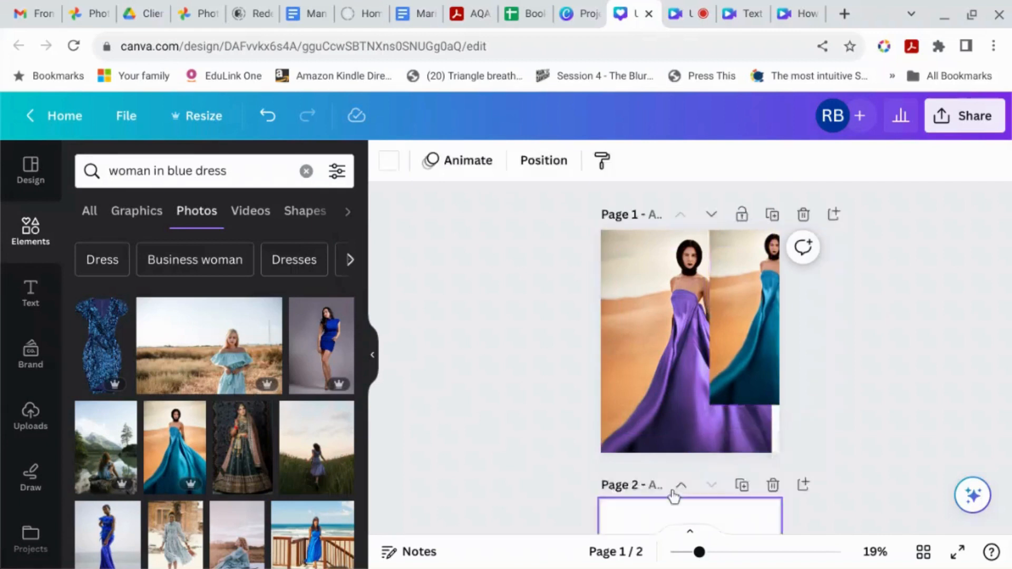
- Move the teal gown photo from page 1 onto the blank page 2
scroll(657, 402, "up", 5)
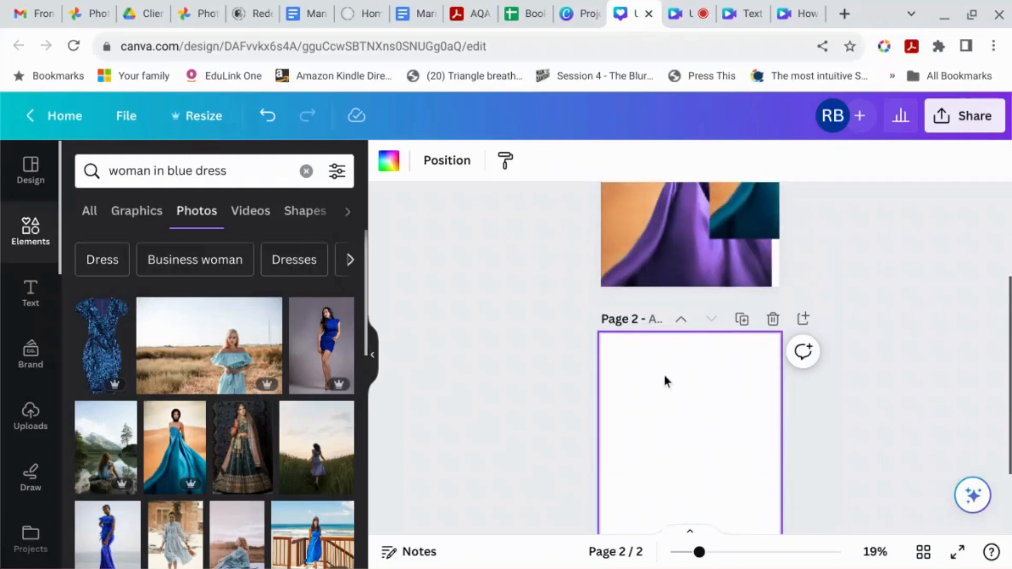
left_click(745, 343)
left_click_drag(746, 343, 728, 565)
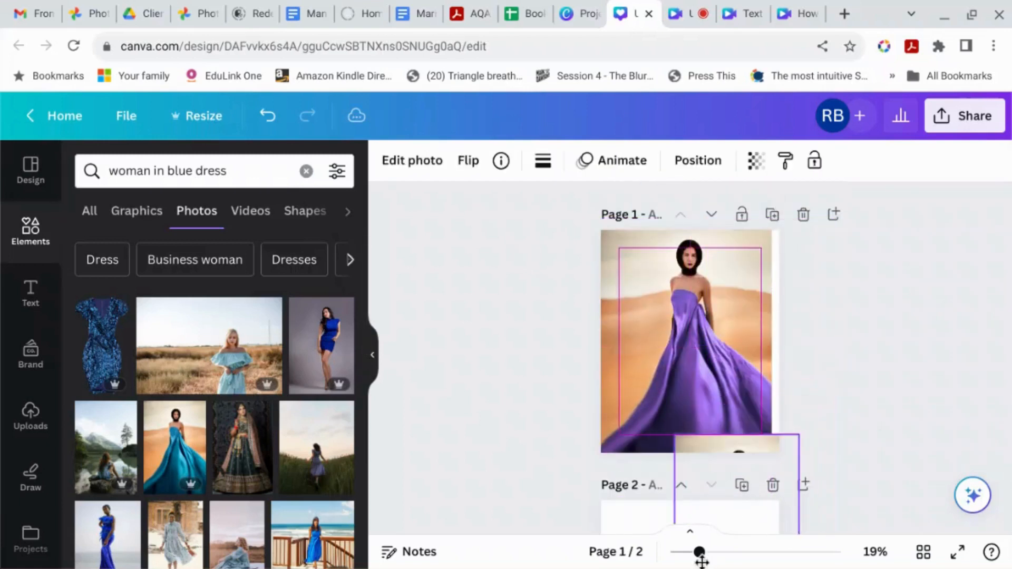
scroll(712, 514, "down", 3)
left_click_drag(745, 410, 729, 484)
- Enlarge the teal gown photo on page 2 and position it so it fills the whole page
left_click_drag(657, 363, 599, 343)
scroll(892, 439, "down", 2)
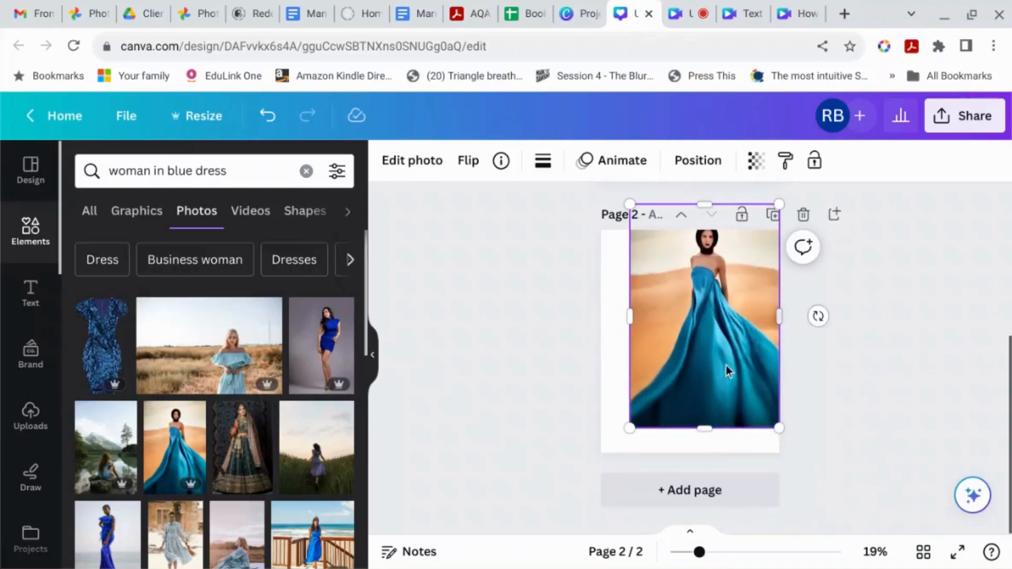
left_click_drag(726, 365, 691, 381)
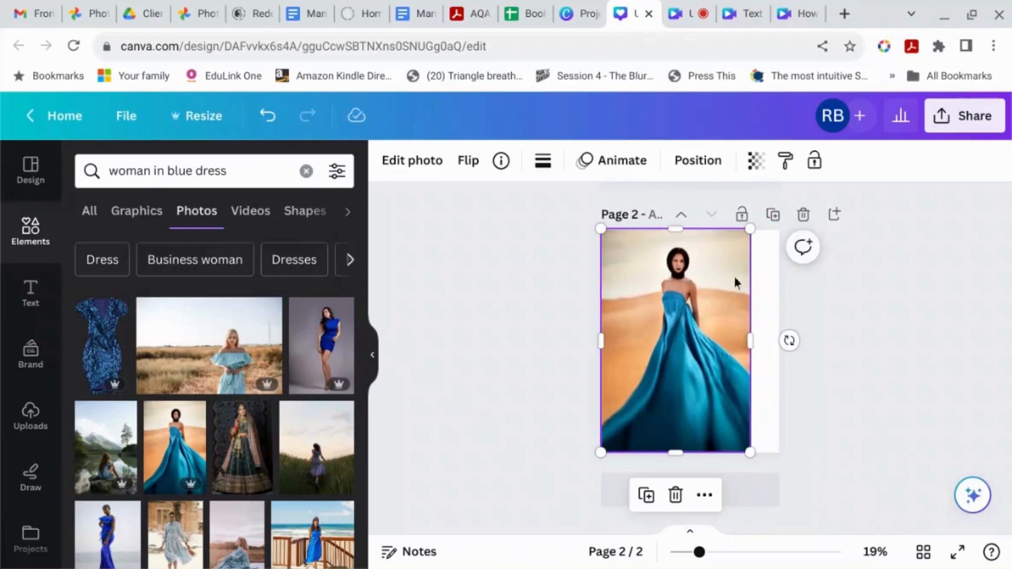
left_click_drag(749, 227, 796, 212)
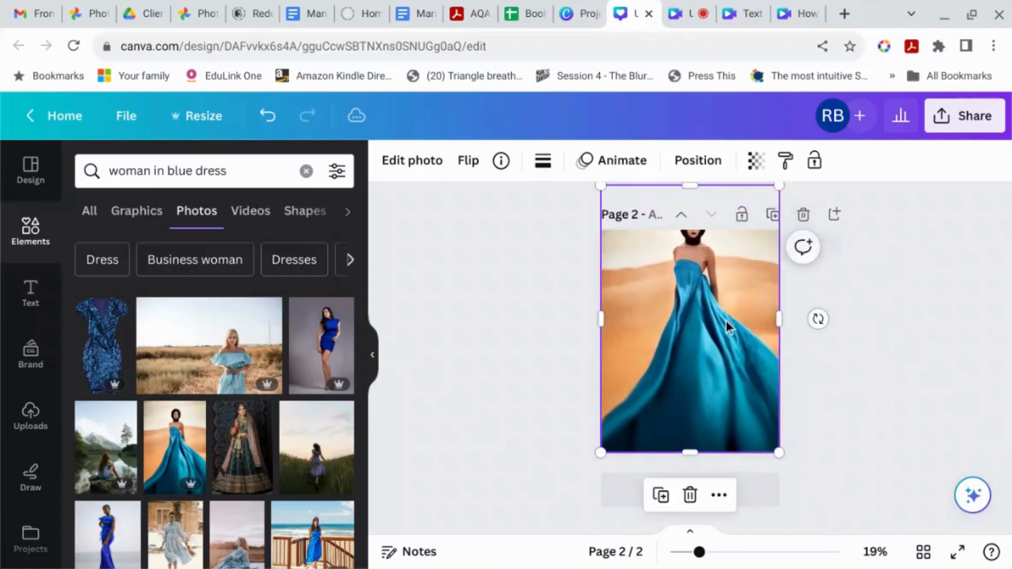
left_click(724, 358)
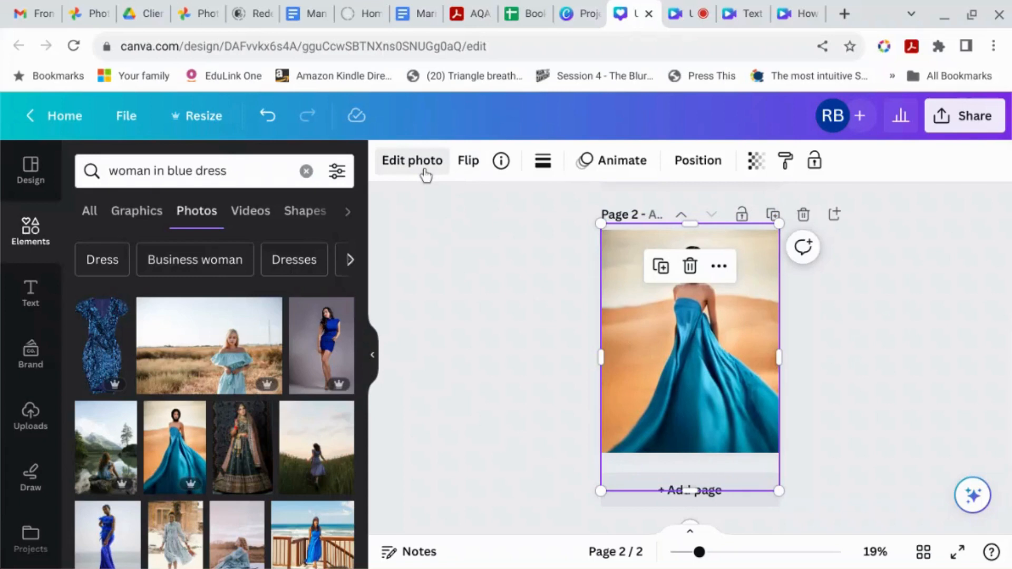
- Open the page 2 photo's adjustments and limit the adjustment area to Background
left_click(427, 176)
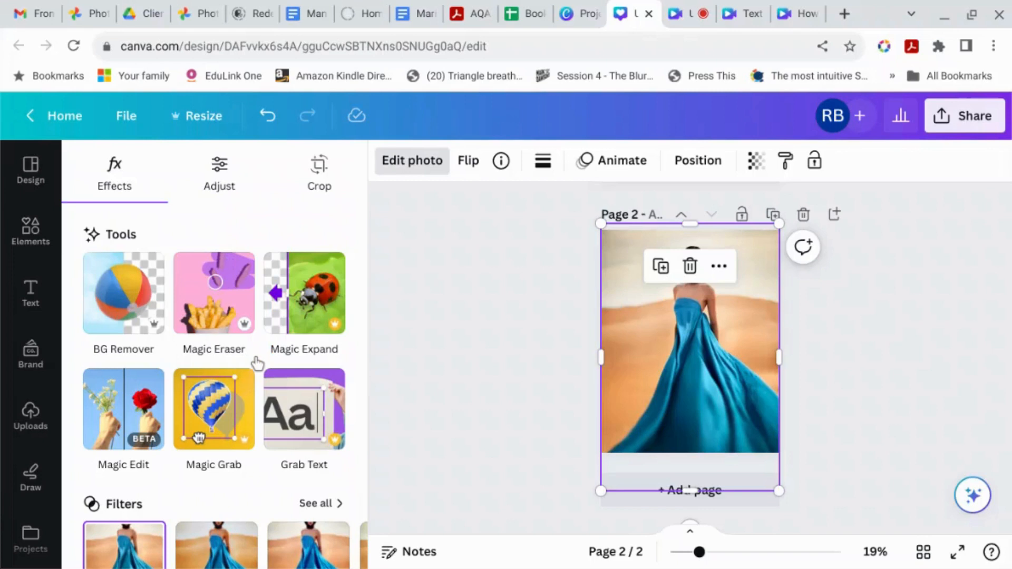
left_click(227, 189)
left_click(202, 310)
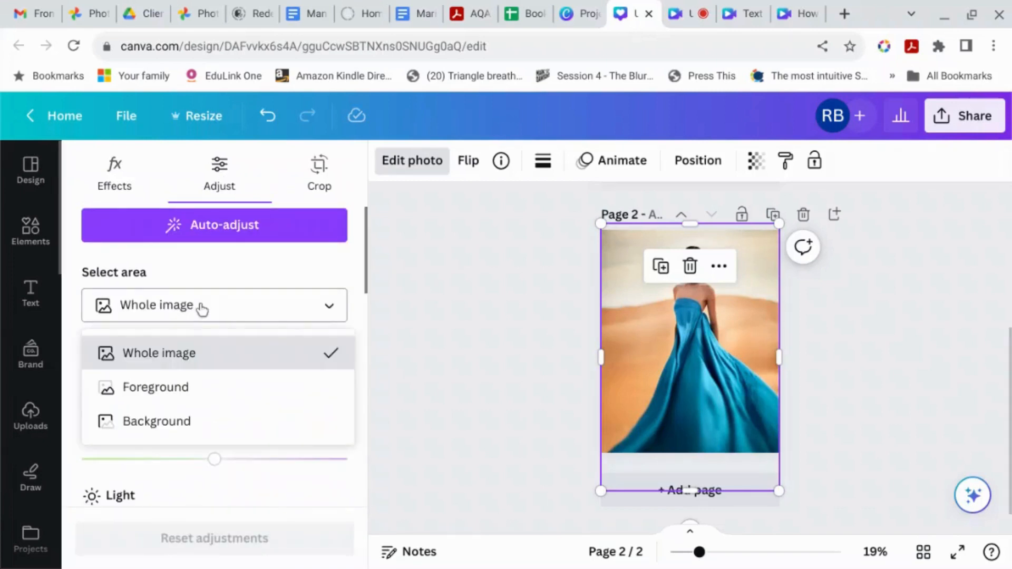
left_click(189, 421)
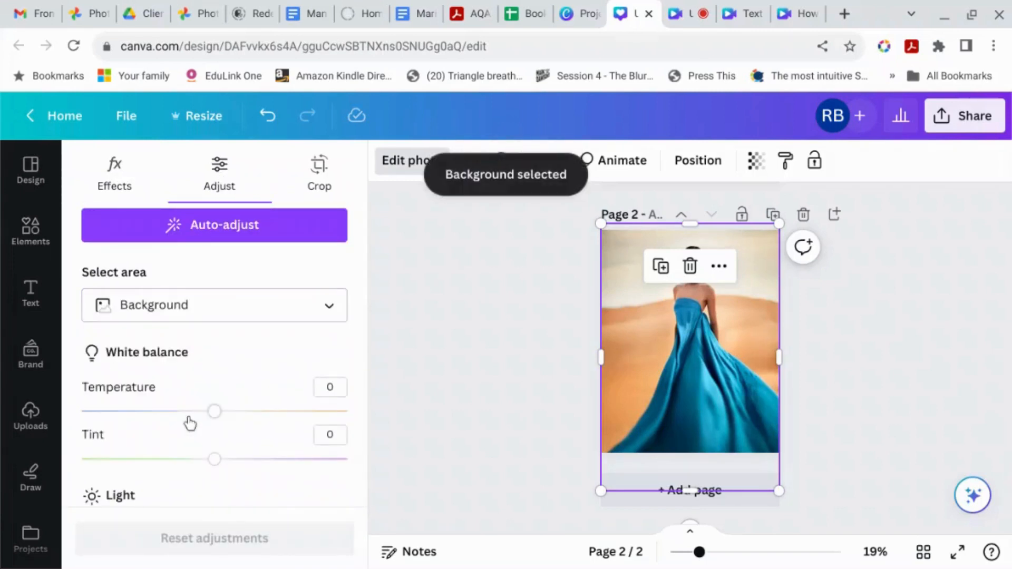
- Lighten and desaturate the page 2 photo's background: set Whites to 38, Blacks to 55, Vibrance to about -70 and Saturation to -79
scroll(224, 415, "down", 4)
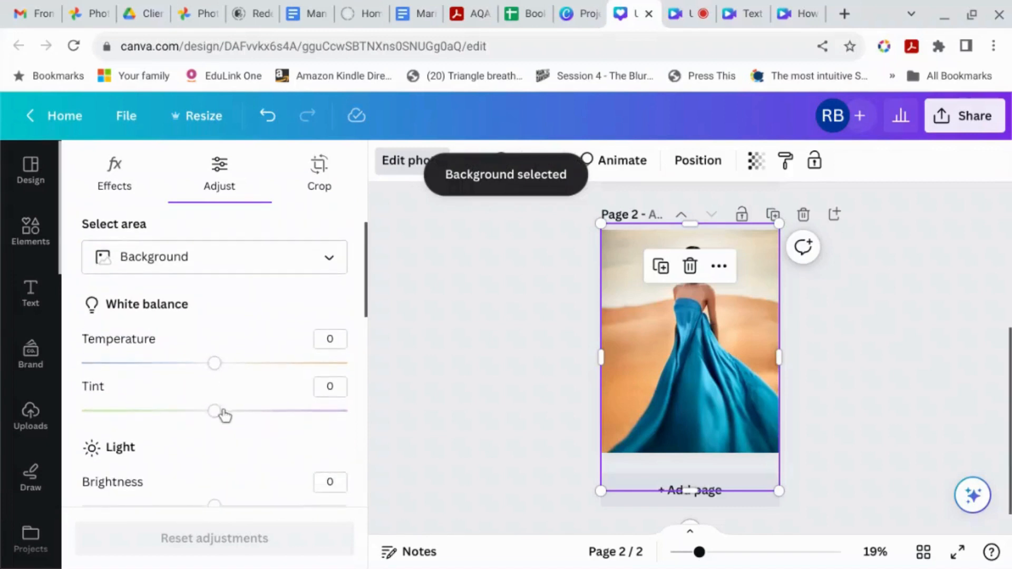
scroll(225, 416, "up", 3)
scroll(225, 417, "down", 8)
left_click_drag(216, 427, 124, 432)
left_click_drag(214, 476, 108, 475)
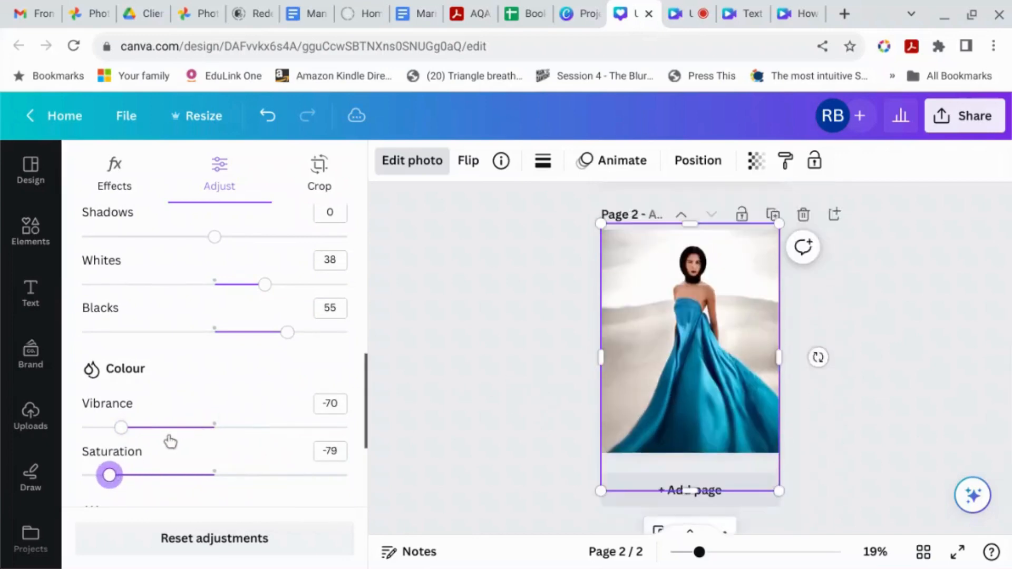
- Set the background's Vibrance to about -36, leave the photo adjustments and deselect the photo
left_click_drag(126, 431, 170, 430)
scroll(206, 438, "down", 3)
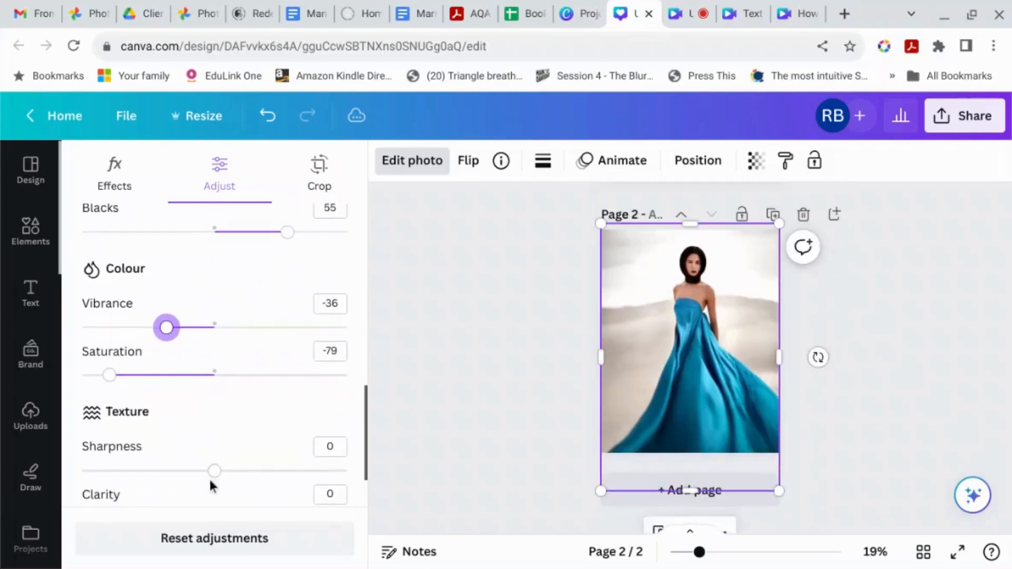
scroll(202, 458, "down", 2)
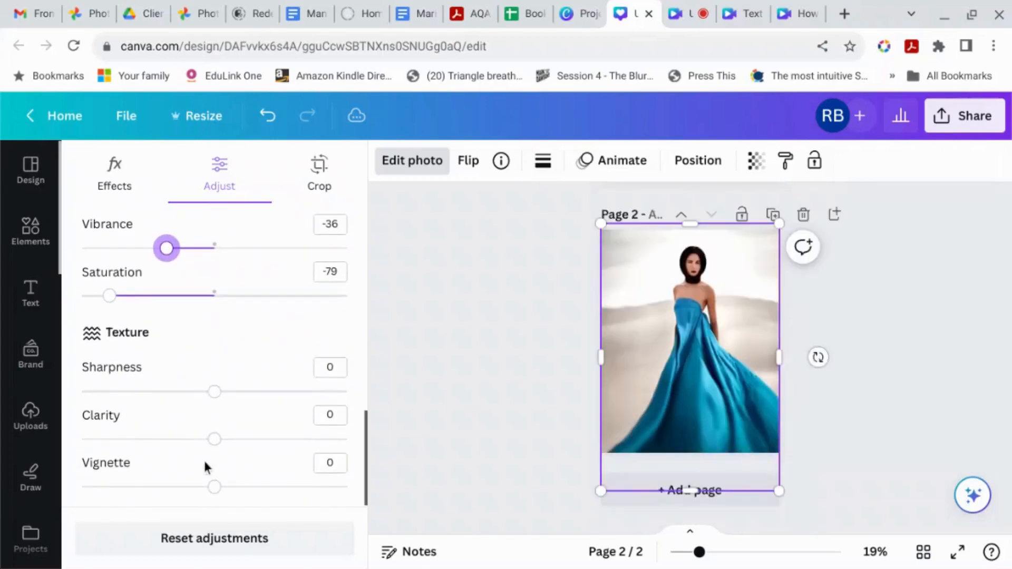
left_click(437, 396)
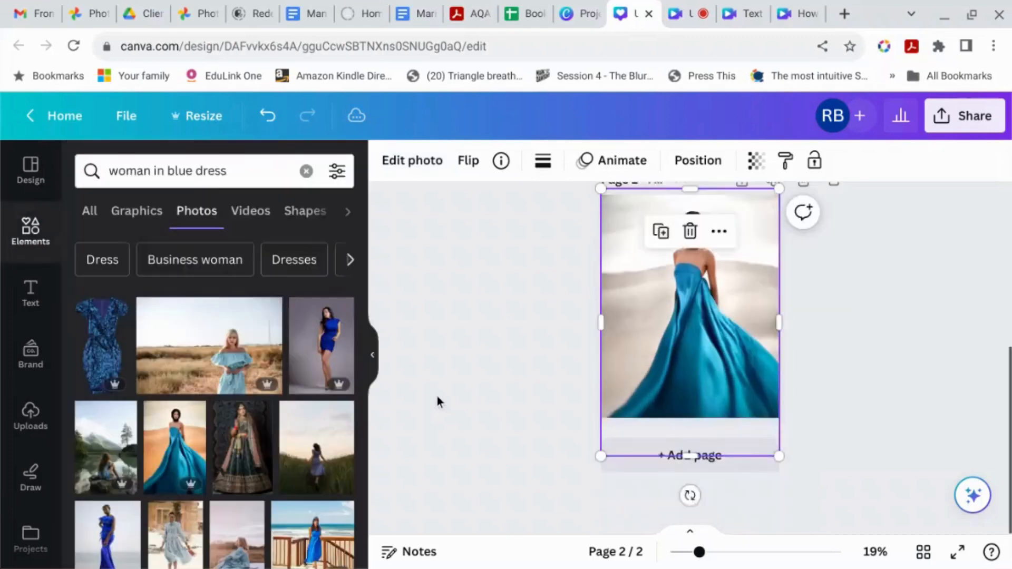
left_click(486, 339)
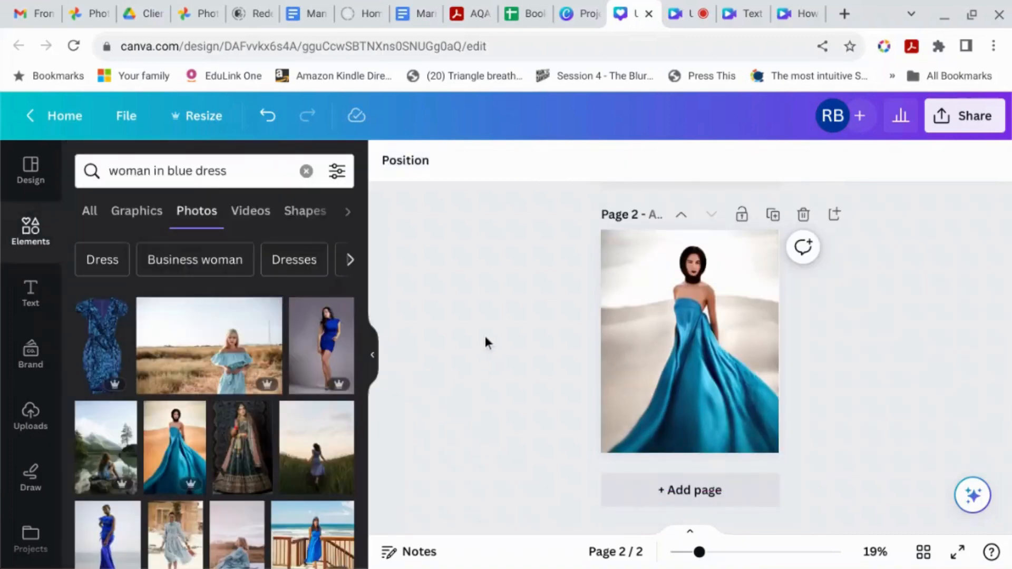